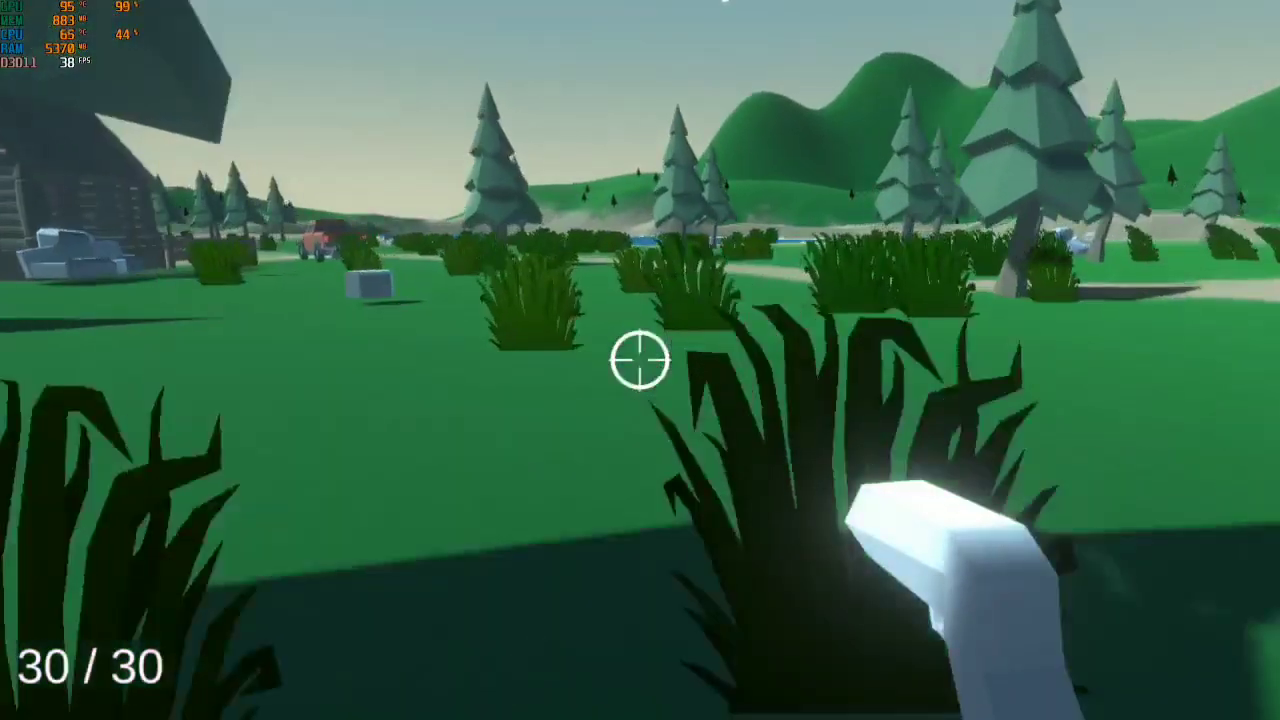
Fire two shots across the meadow, then reload to restore a full 30/30 magazine.
click(640, 360)
click(640, 360)
click(640, 360)
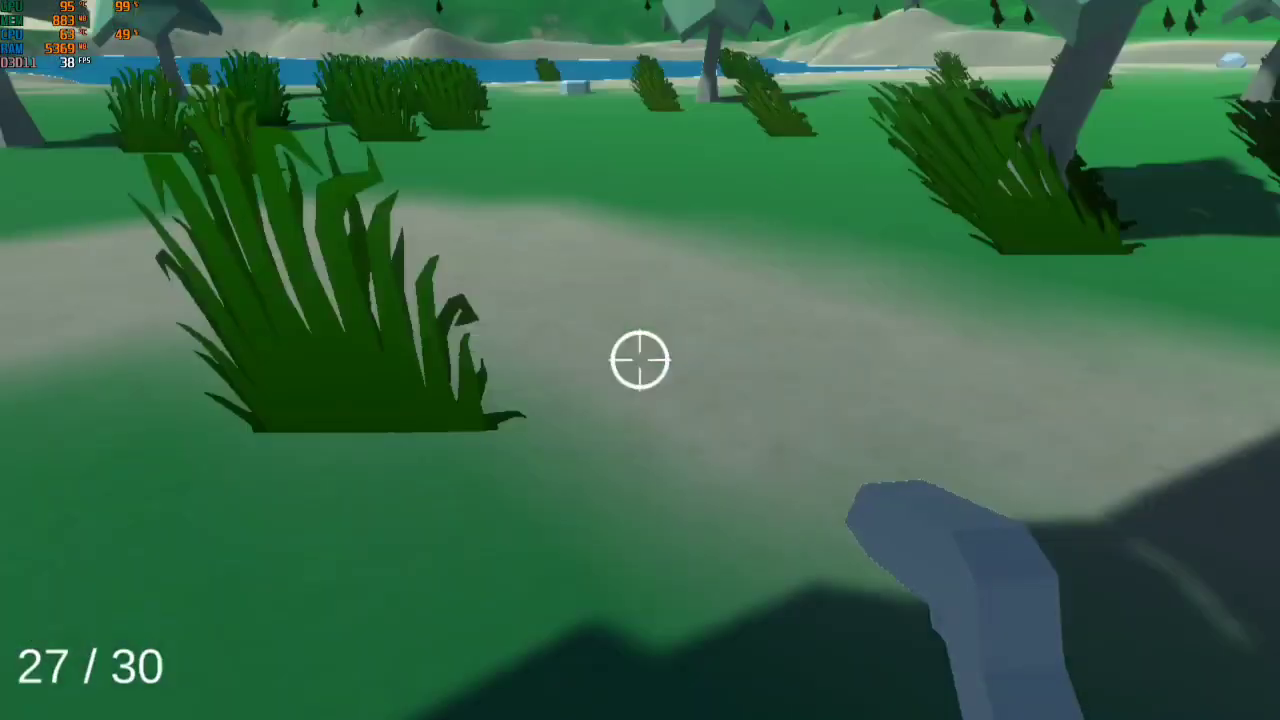
key(r)
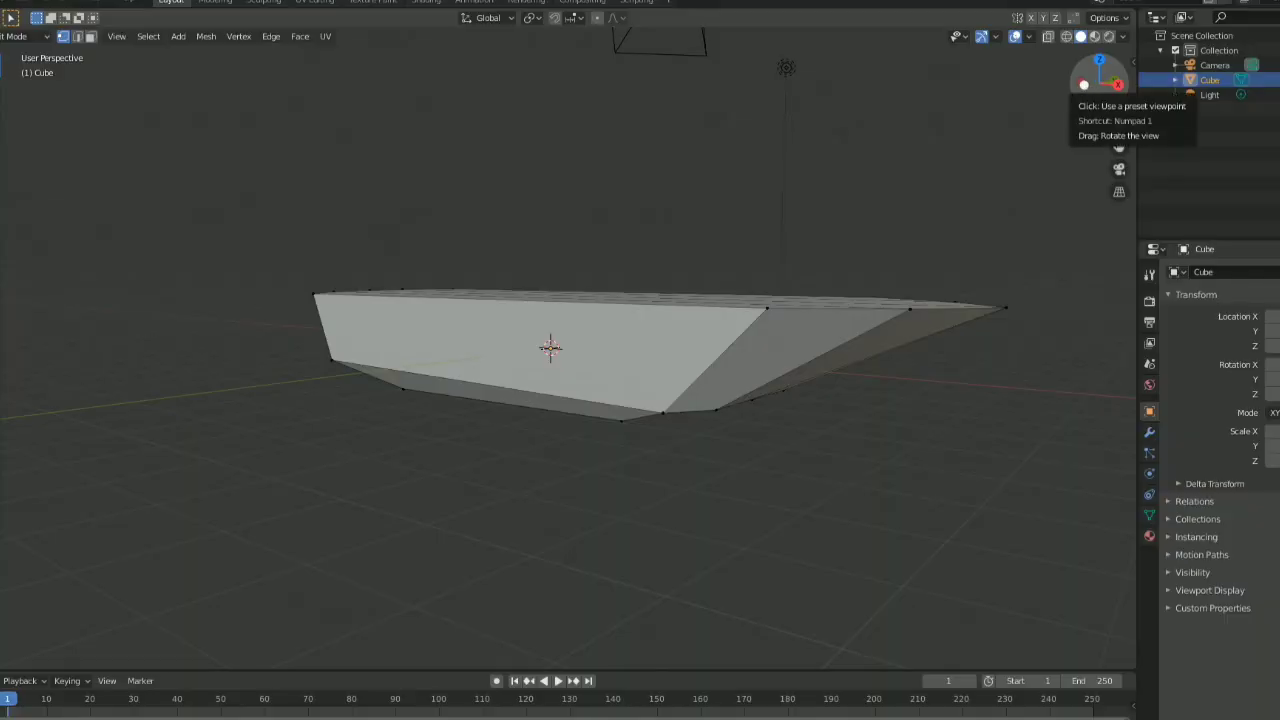
mouse_move(1100, 75)
mouse_down()
mouse_move(1060, 90)
mouse_move(1100, 80)
mouse_up()
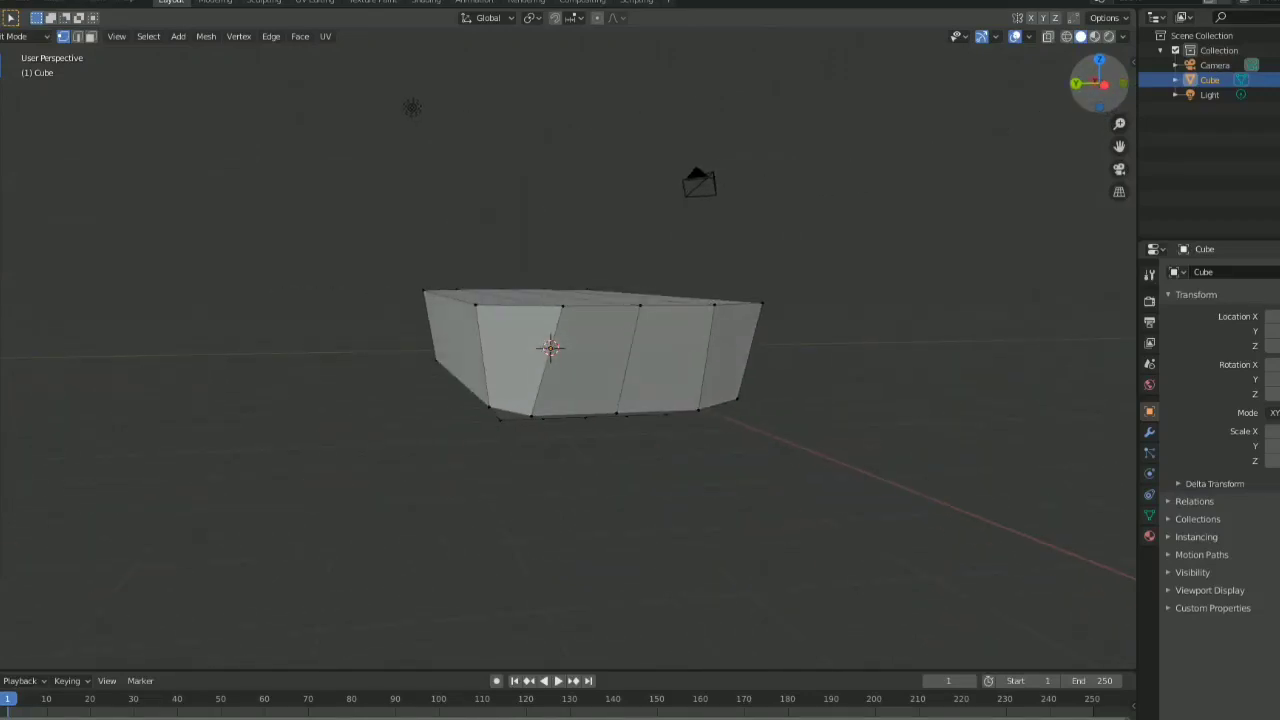
Orbit further around the low-poly wedge mesh to view it from another angle.
drag(1100, 80, 1095, 82)
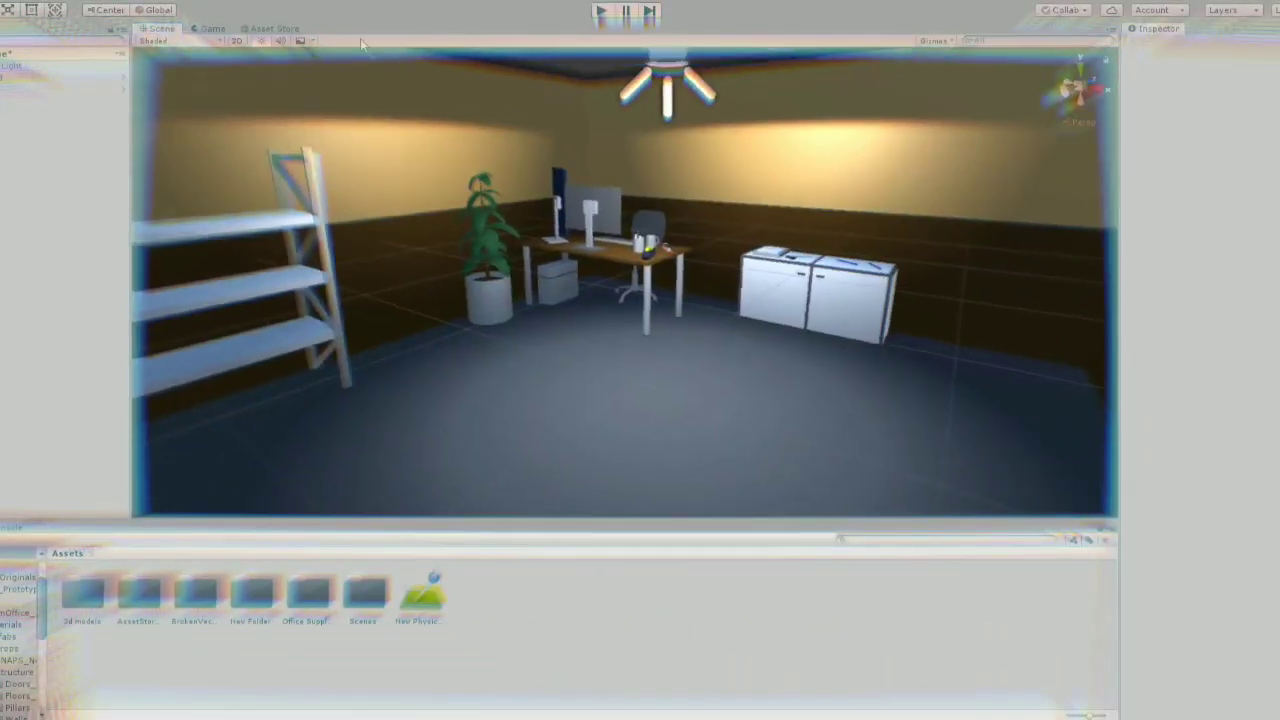
Place a Box_01_Blue scaled to about 0.73 at the back of the rack's bottom shelf.
click(212, 29)
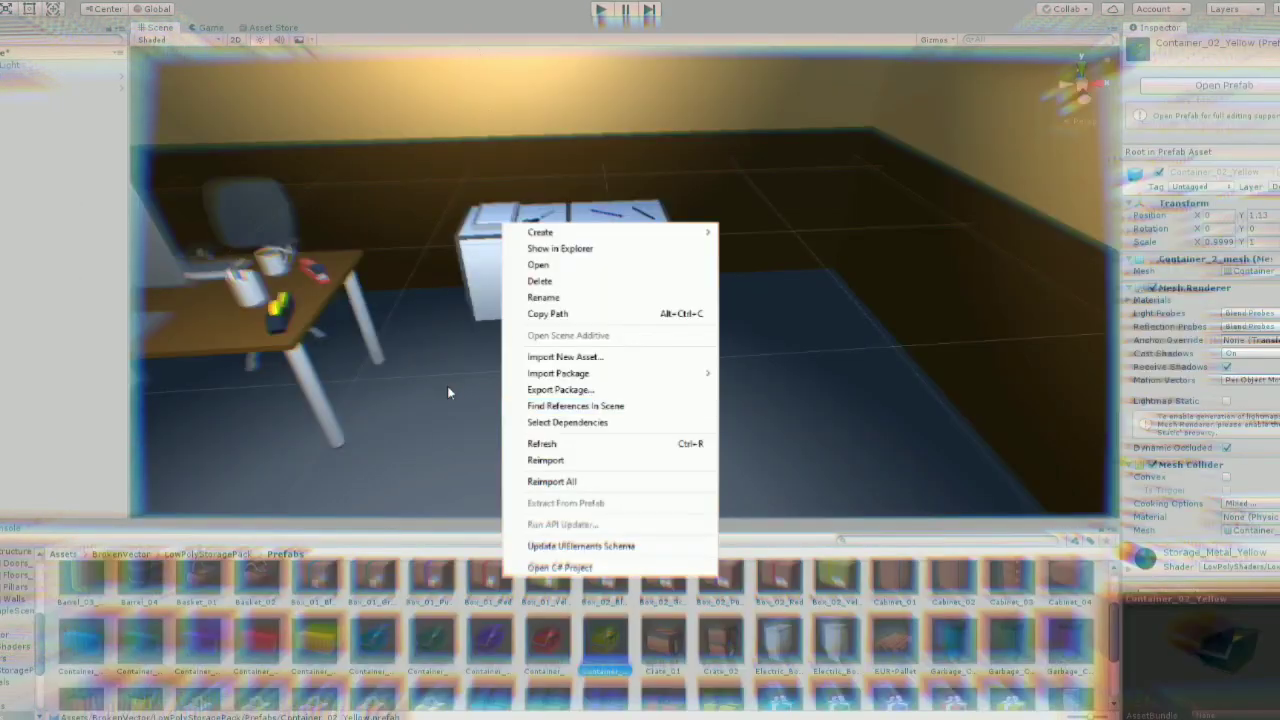
mouse_move(447, 386)
right_down()
mouse_move(643, 335)
mouse_move(657, 343)
right_up()
scroll(490, 620, up, 1)
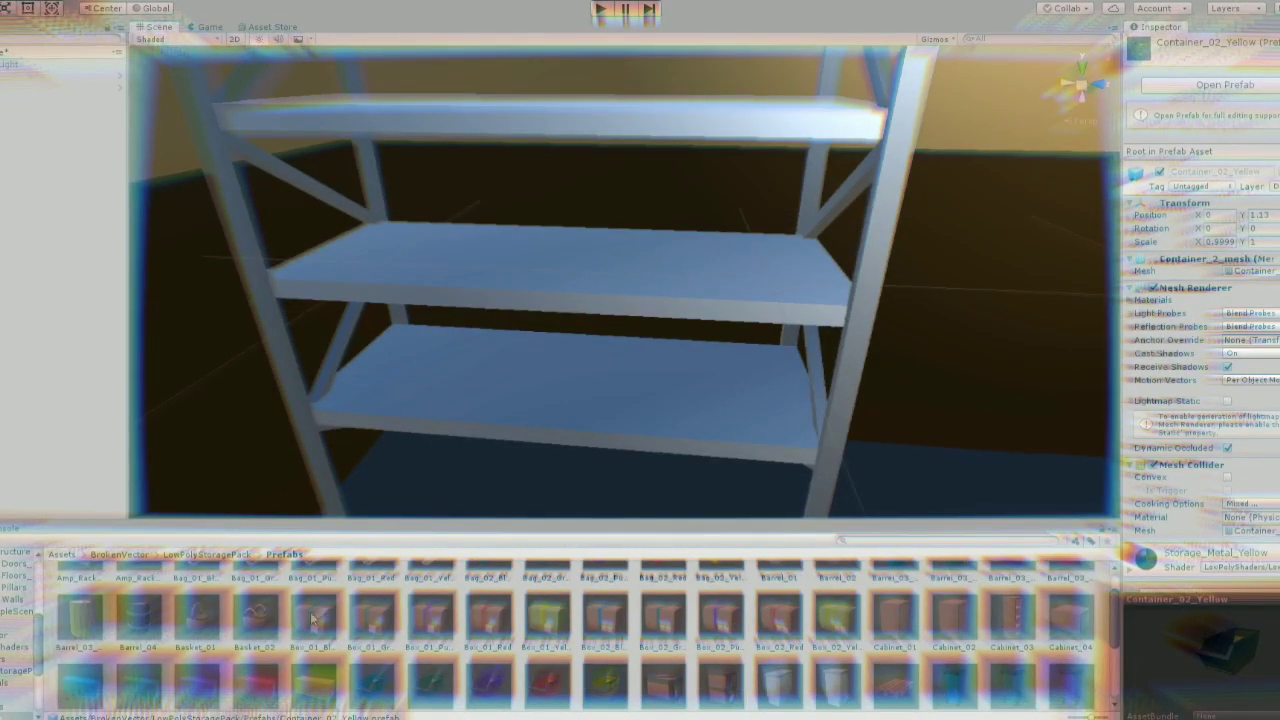
drag(312, 620, 466, 279)
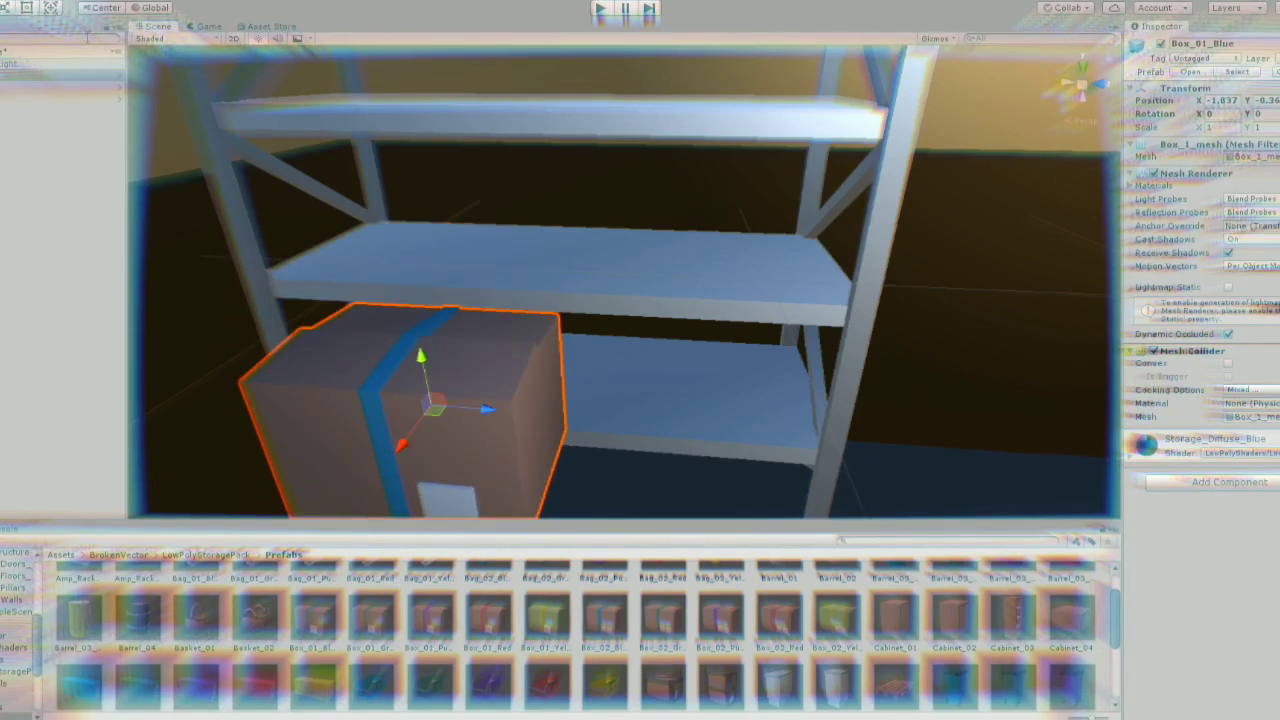
drag(430, 406, 138, 163)
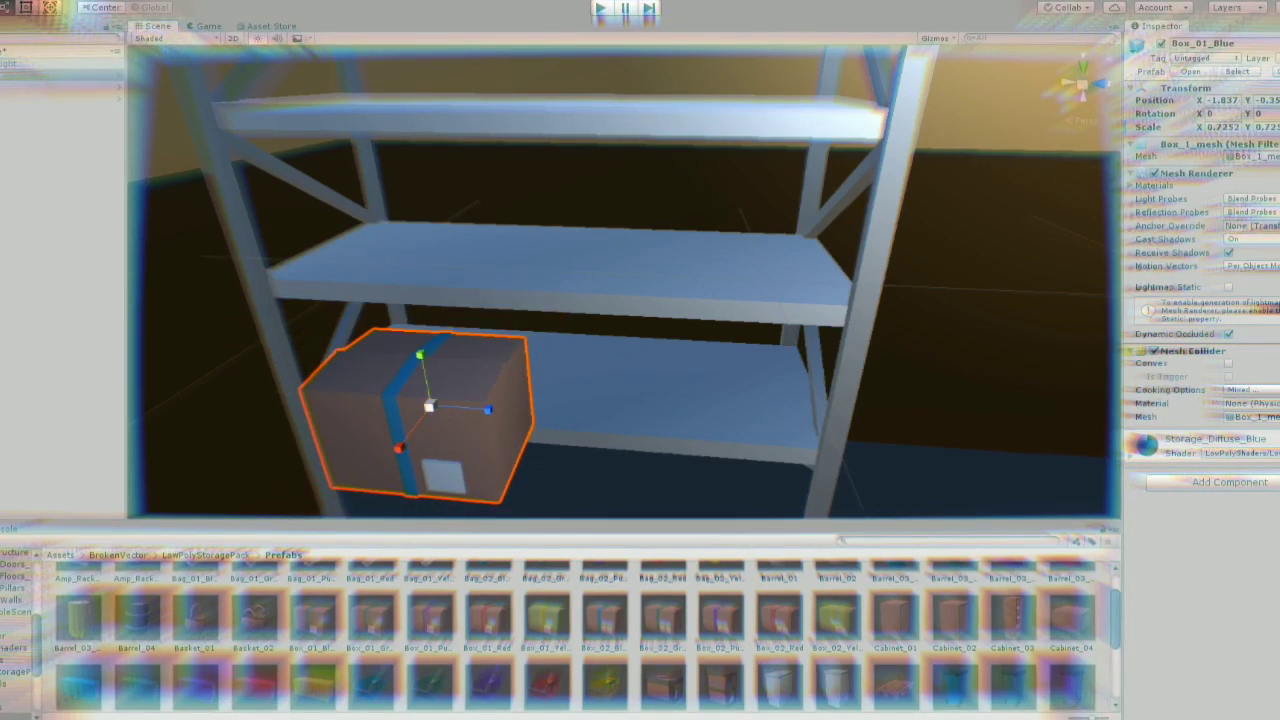
drag(411, 378, 432, 382)
drag(422, 477, 455, 397)
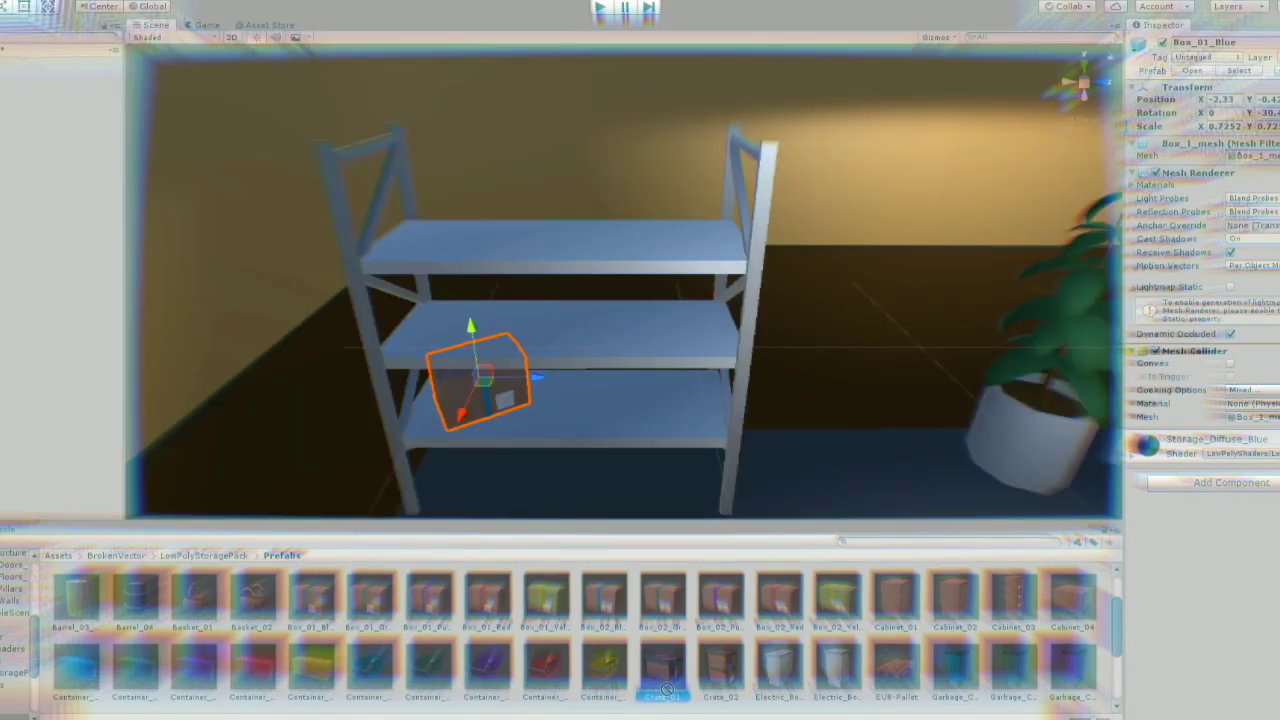
Place a Crate_01 scaled to about 0.76 on the top shelf and check it in the Game view.
drag(664, 690, 600, 240)
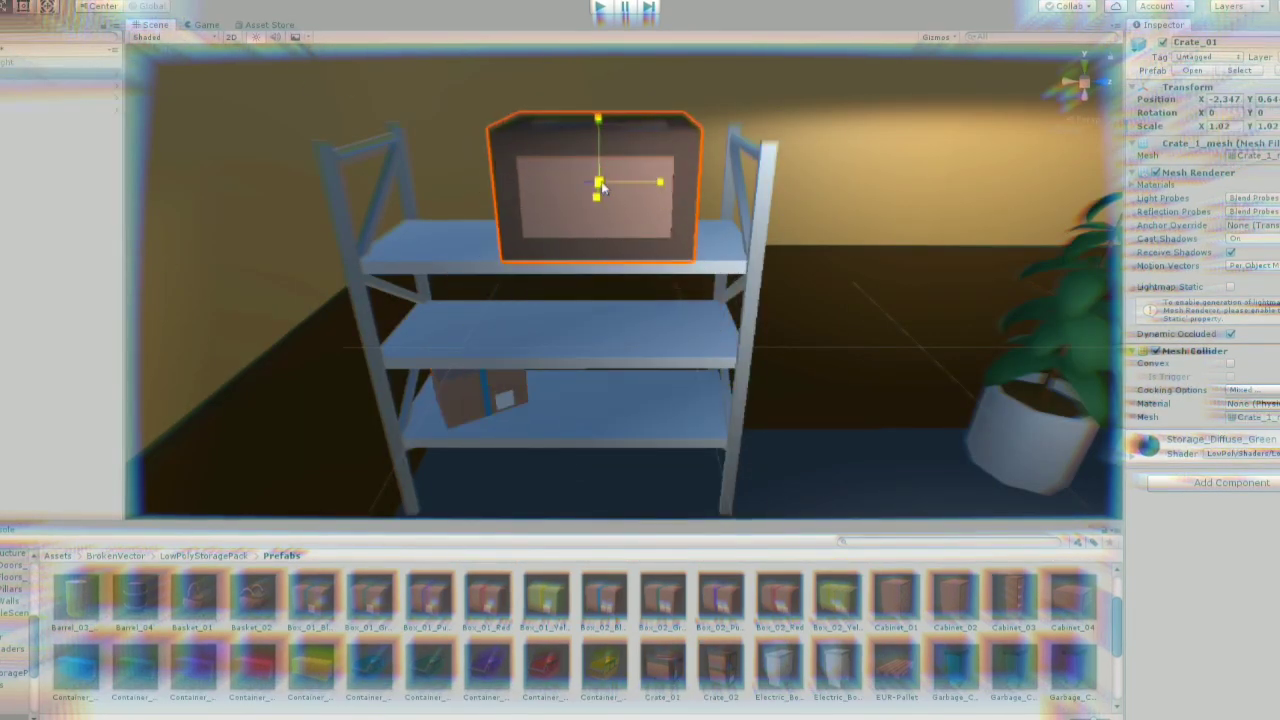
mouse_move(519, 179)
mouse_down()
mouse_move(579, 175)
mouse_move(797, 295)
mouse_up()
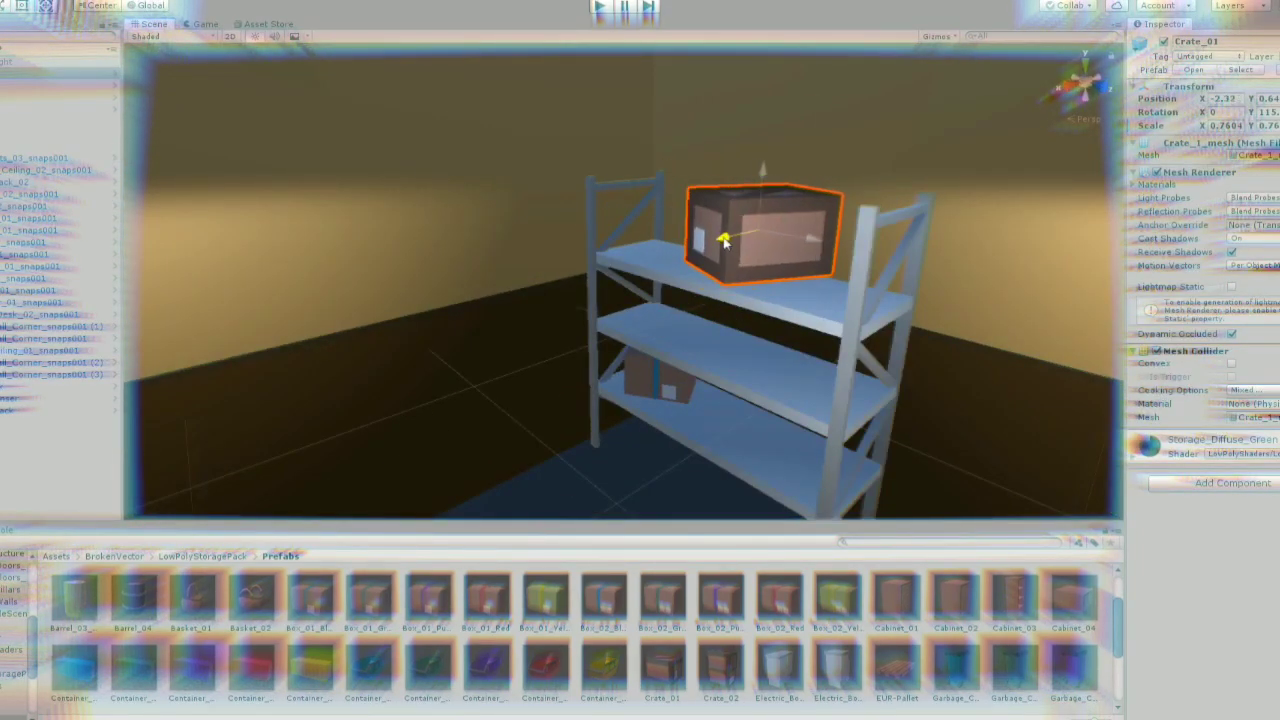
click(748, 227)
alt+drag(748, 227, 589, 218)
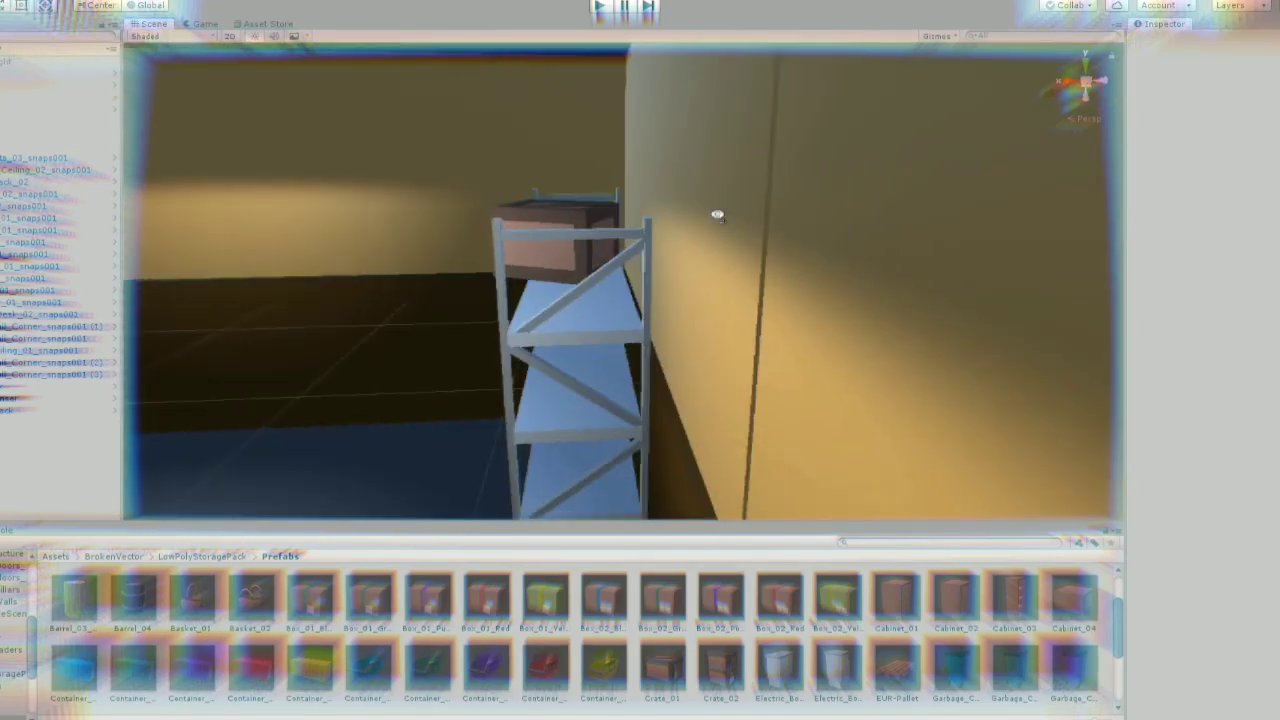
click(589, 218)
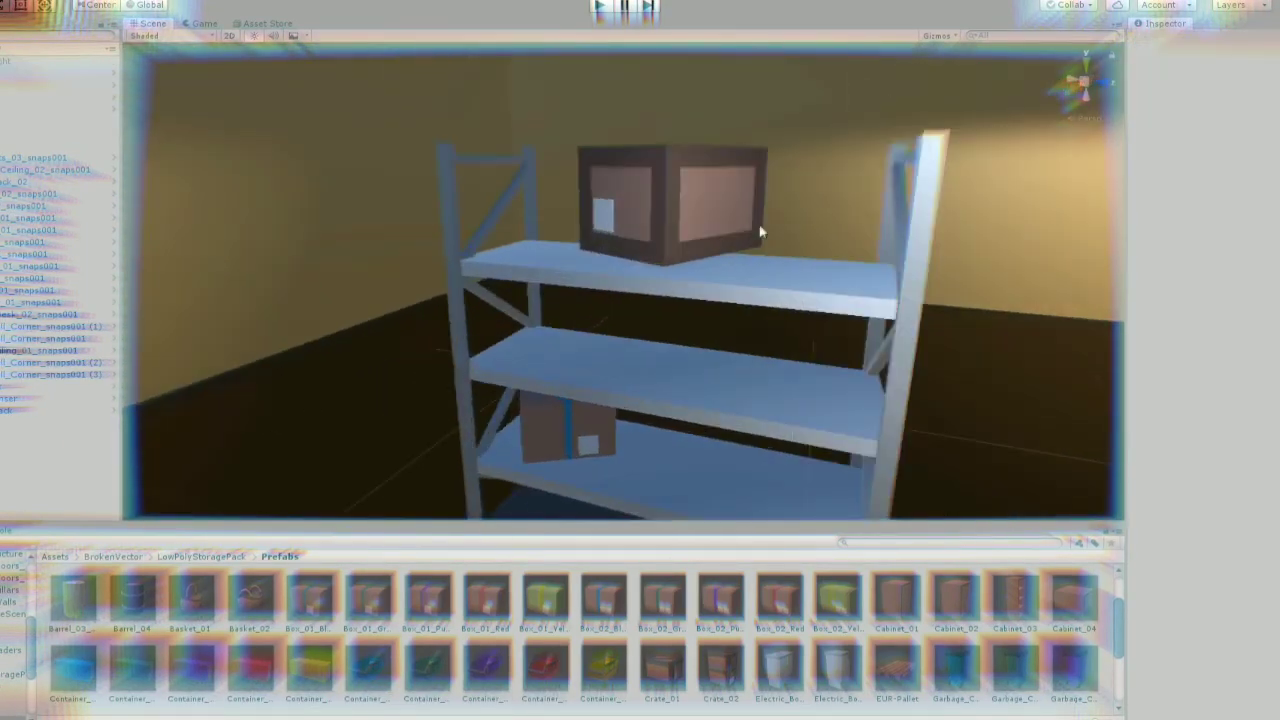
click(200, 23)
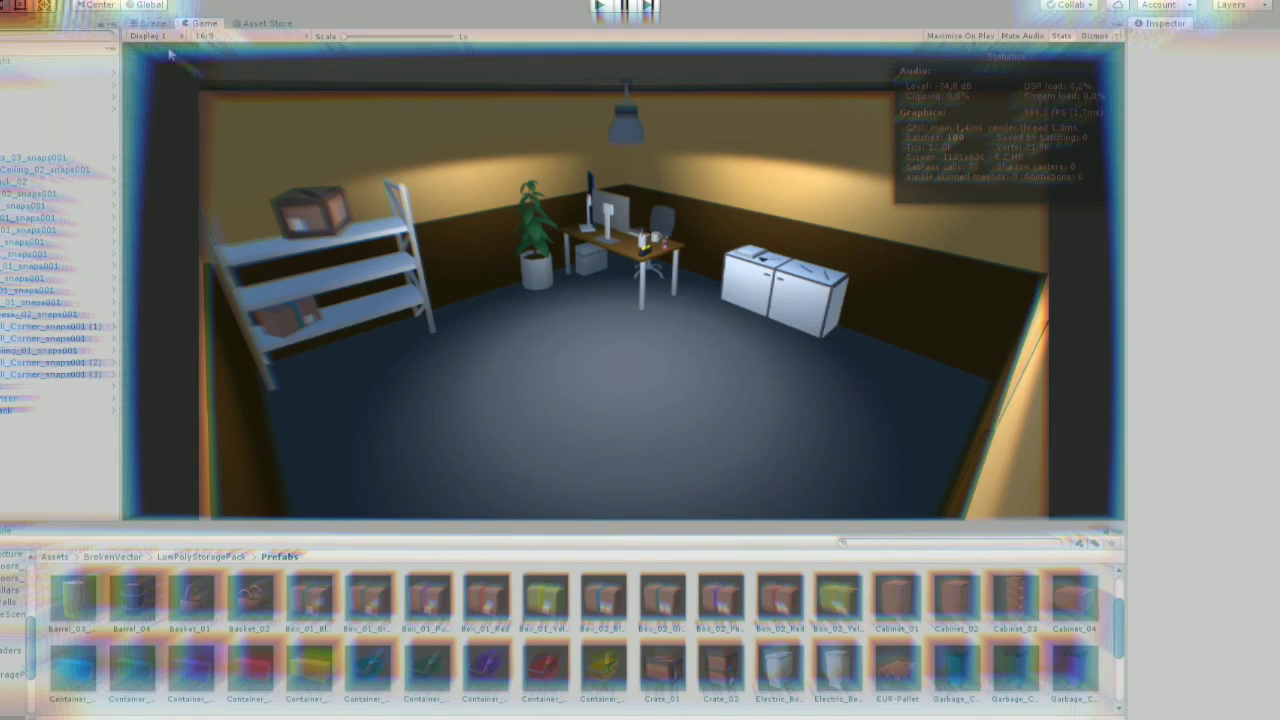
Back in the Scene view, try an amp rack crate beside the cabinet.
click(150, 23)
alt+drag(820, 297, 565, 383)
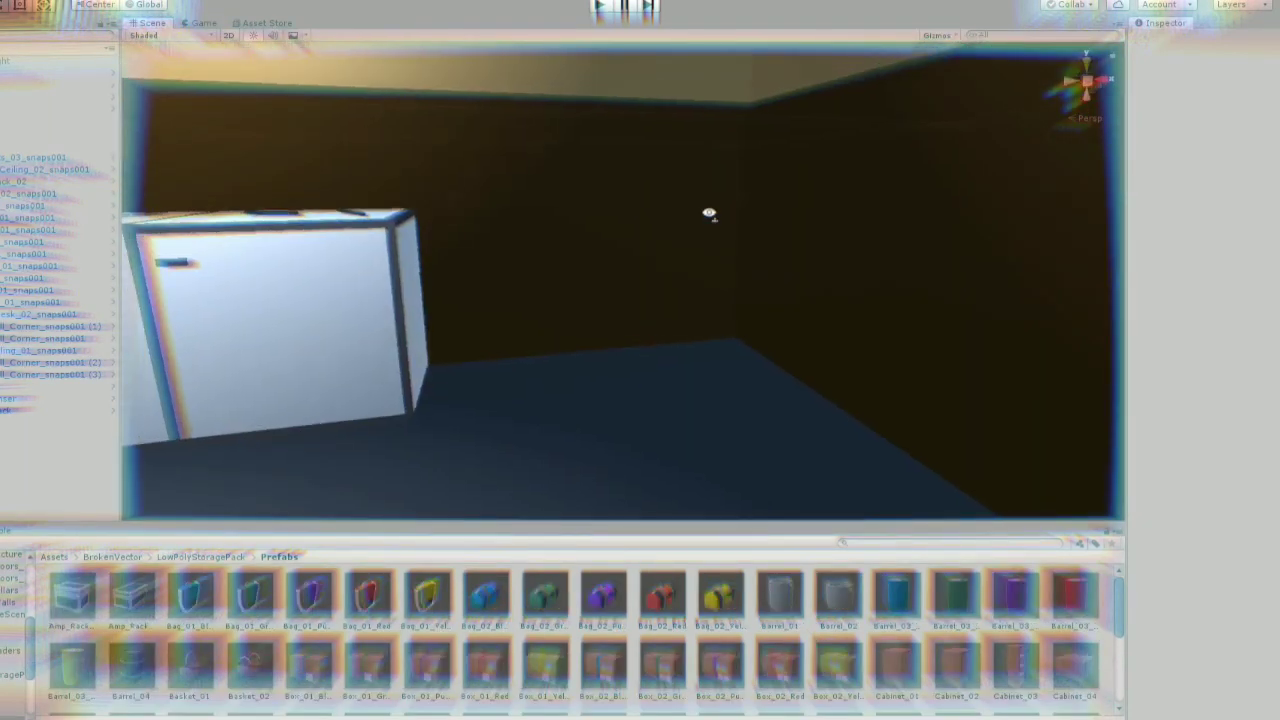
drag(72, 597, 156, 622)
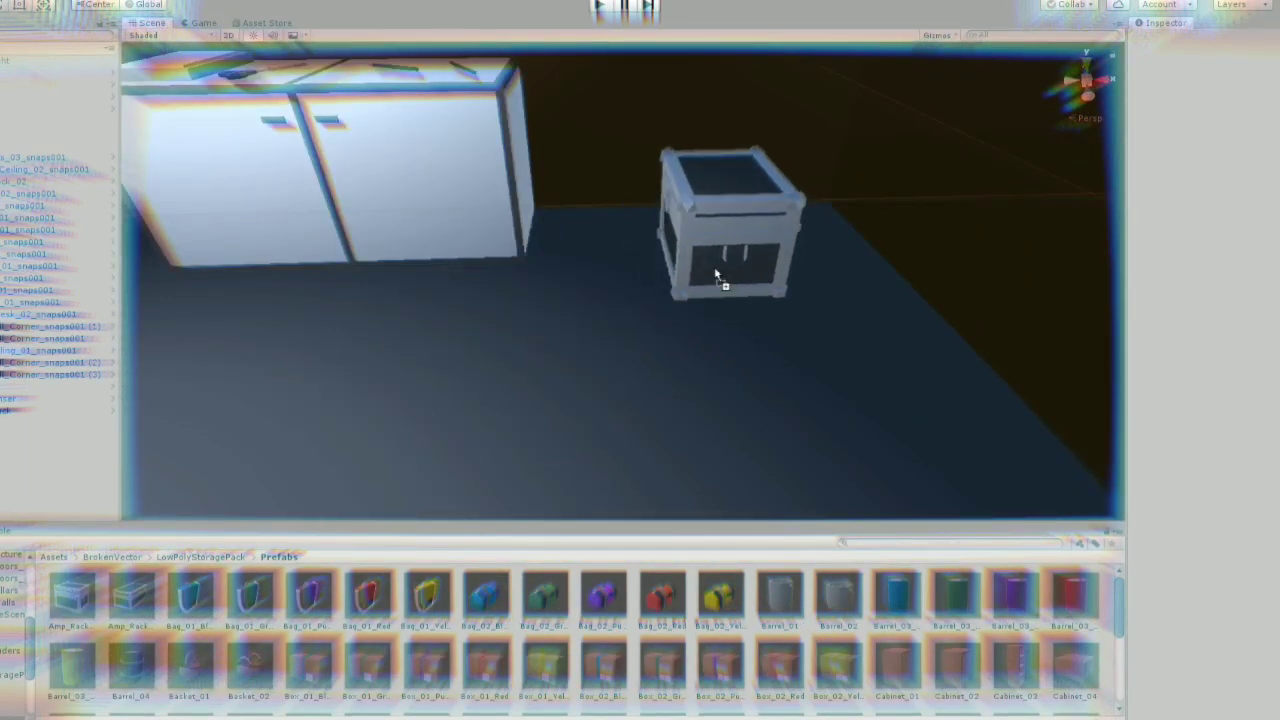
scroll(400, 680, down, 3)
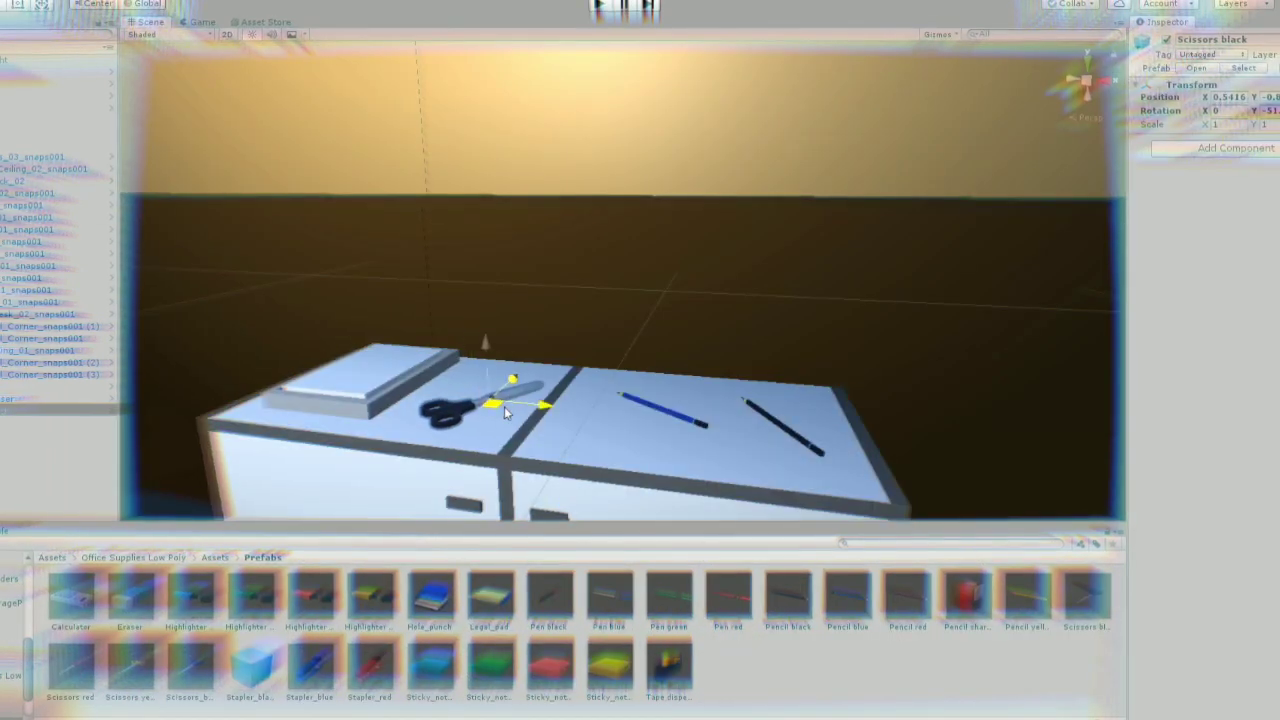
Slide the scissors and blue pen right along the cabinet top and add a hole punch there.
drag(505, 413, 603, 436)
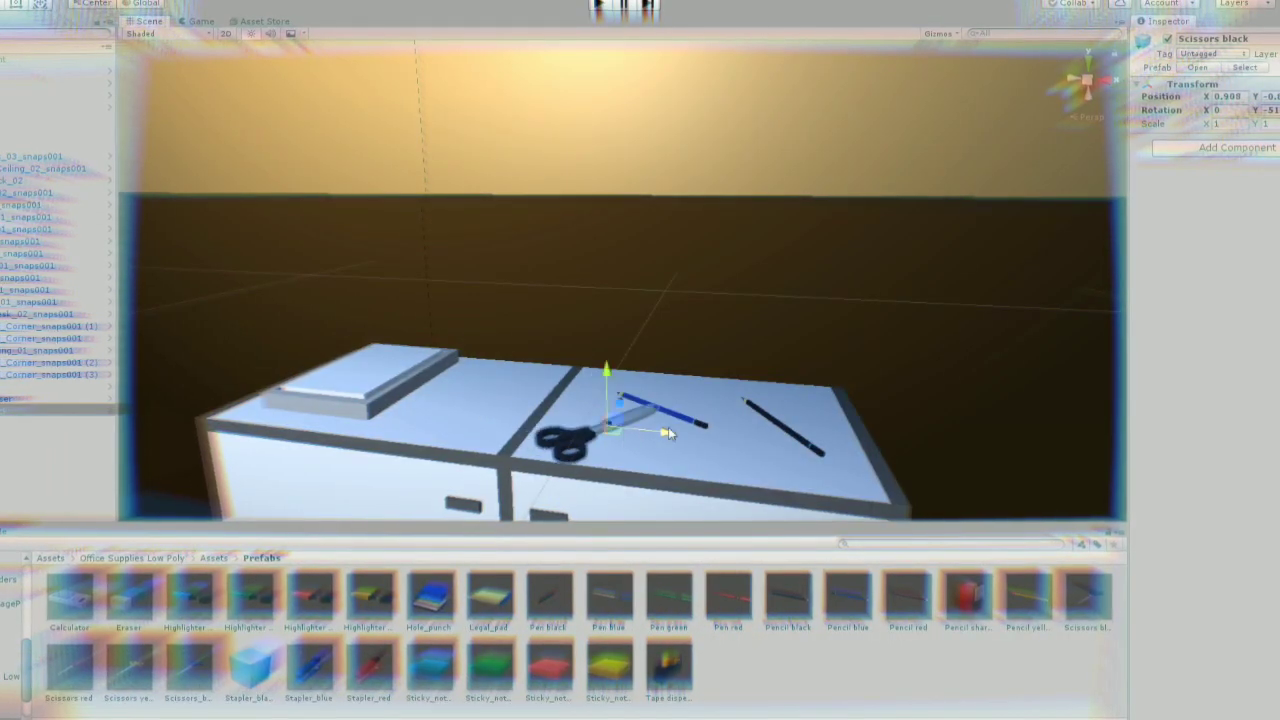
click(668, 433)
click(664, 411)
drag(686, 408, 726, 398)
click(620, 434)
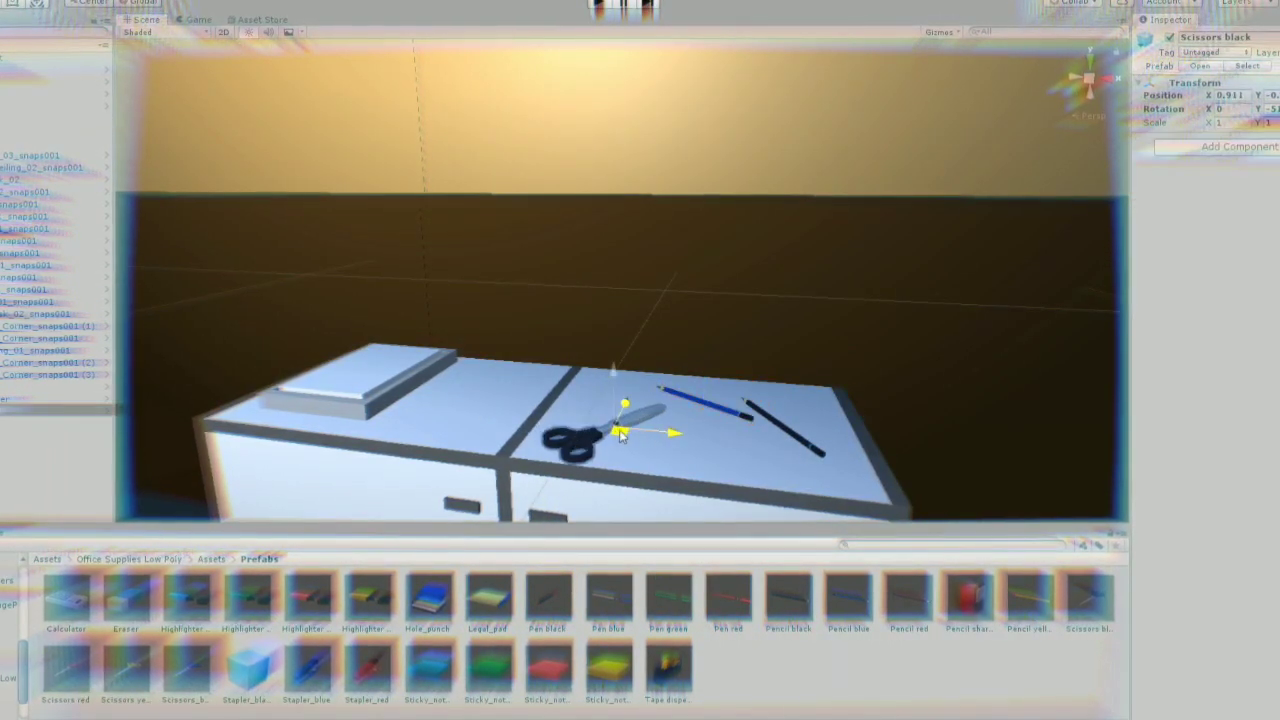
drag(405, 628, 475, 385)
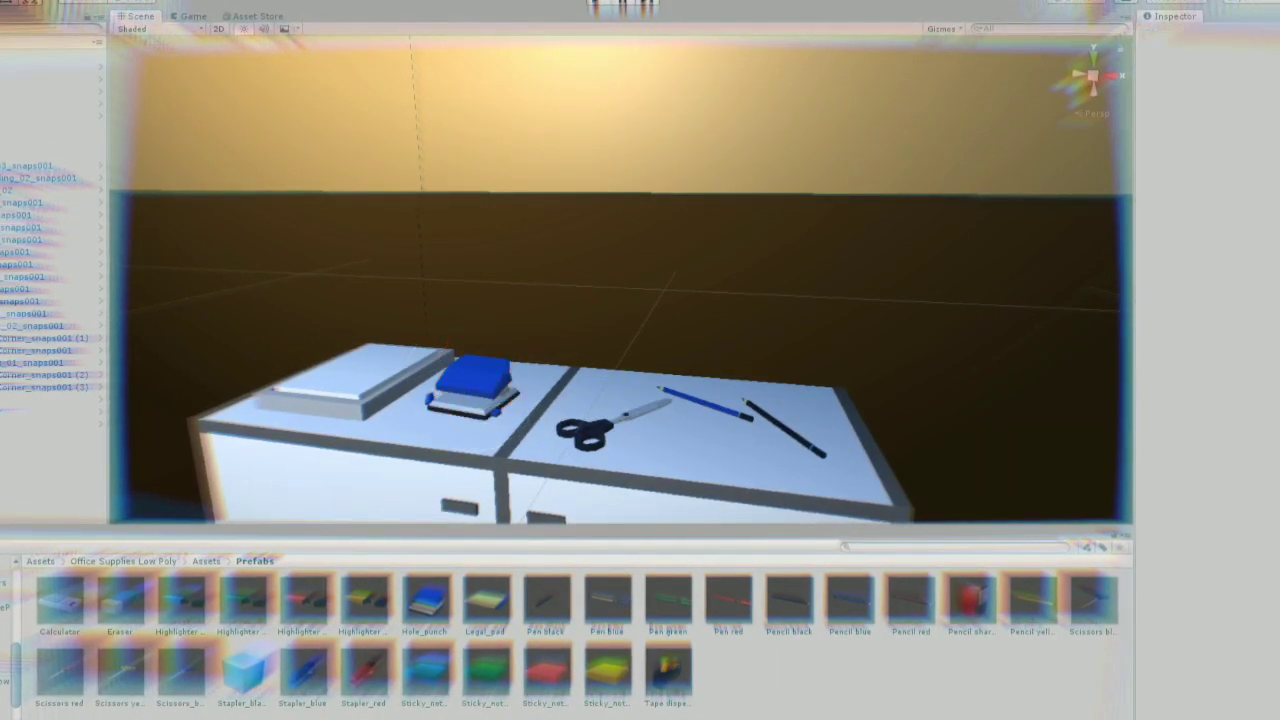
On the desk, move the pen holder left and the coffee mug down and left.
right_drag(303, 423, 548, 450)
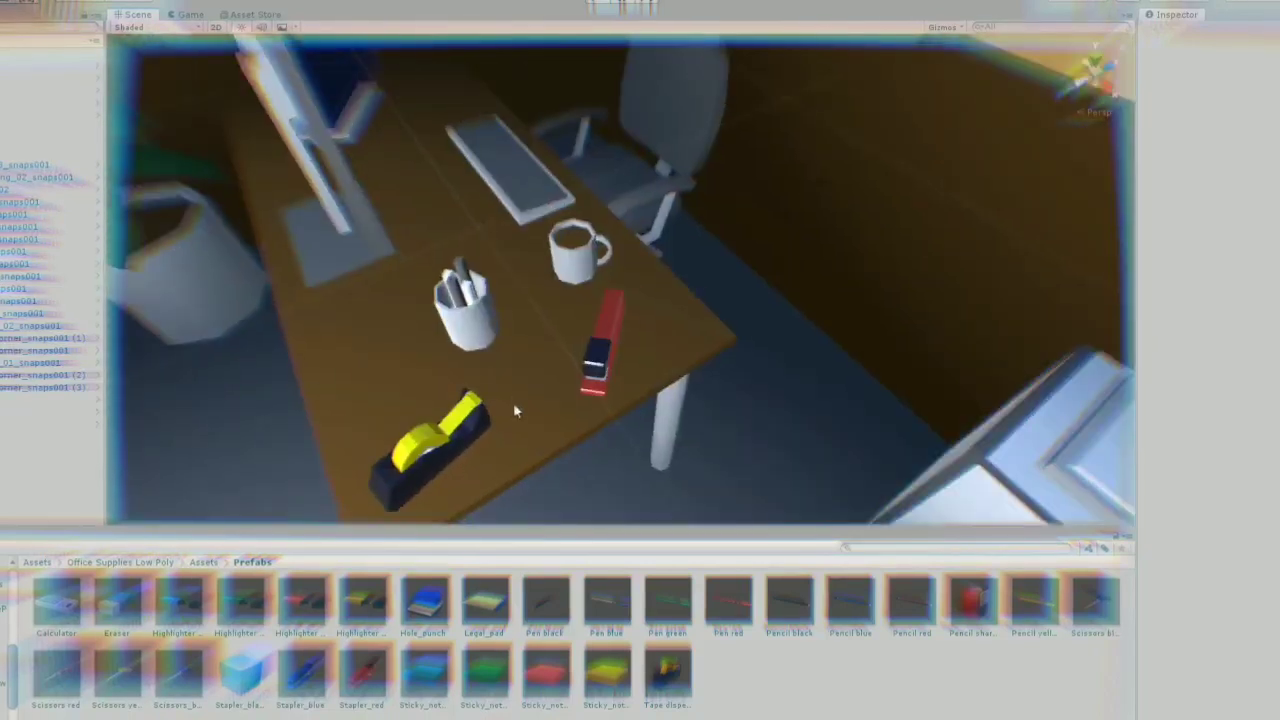
click(430, 425)
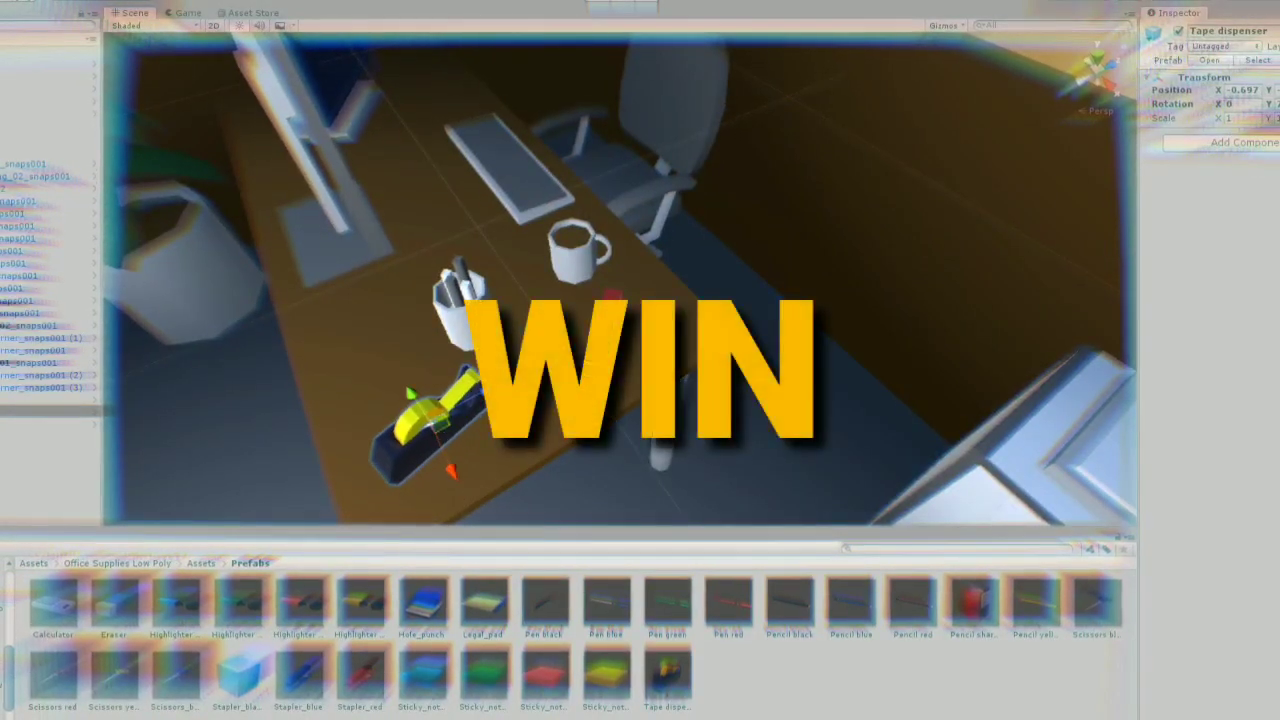
click(447, 316)
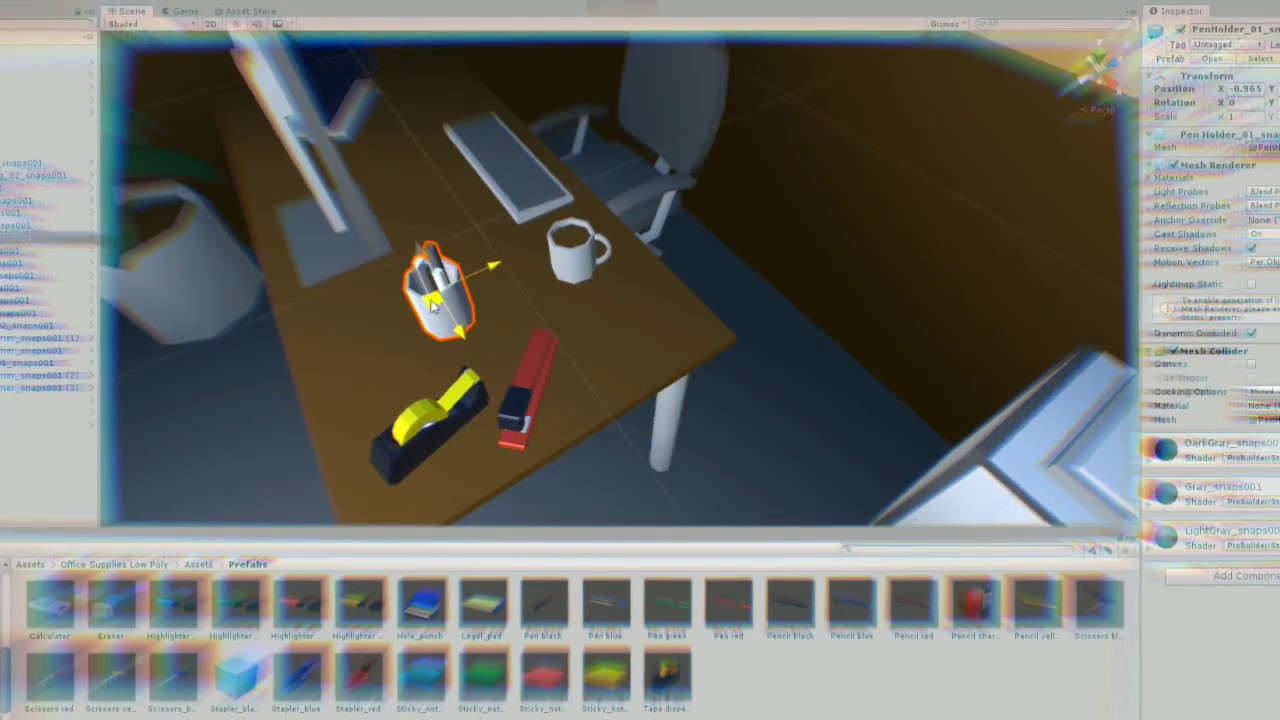
click(568, 262)
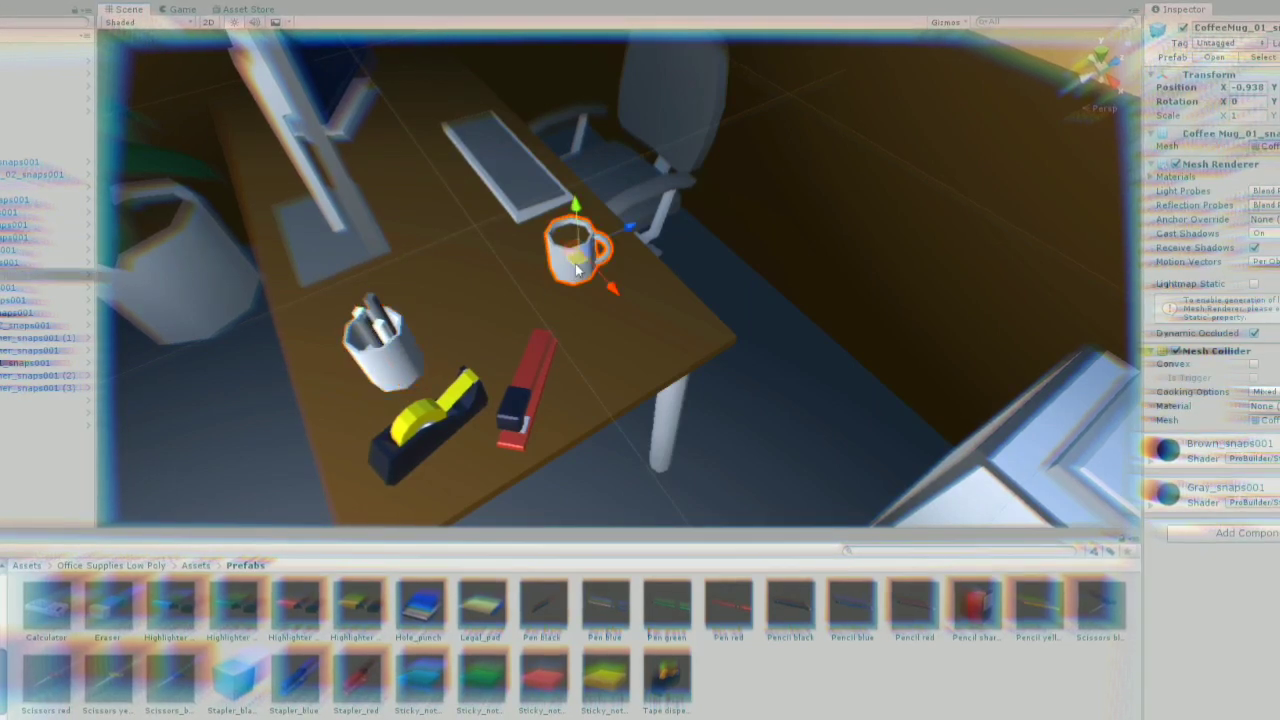
drag(571, 280, 553, 298)
click(14, 404)
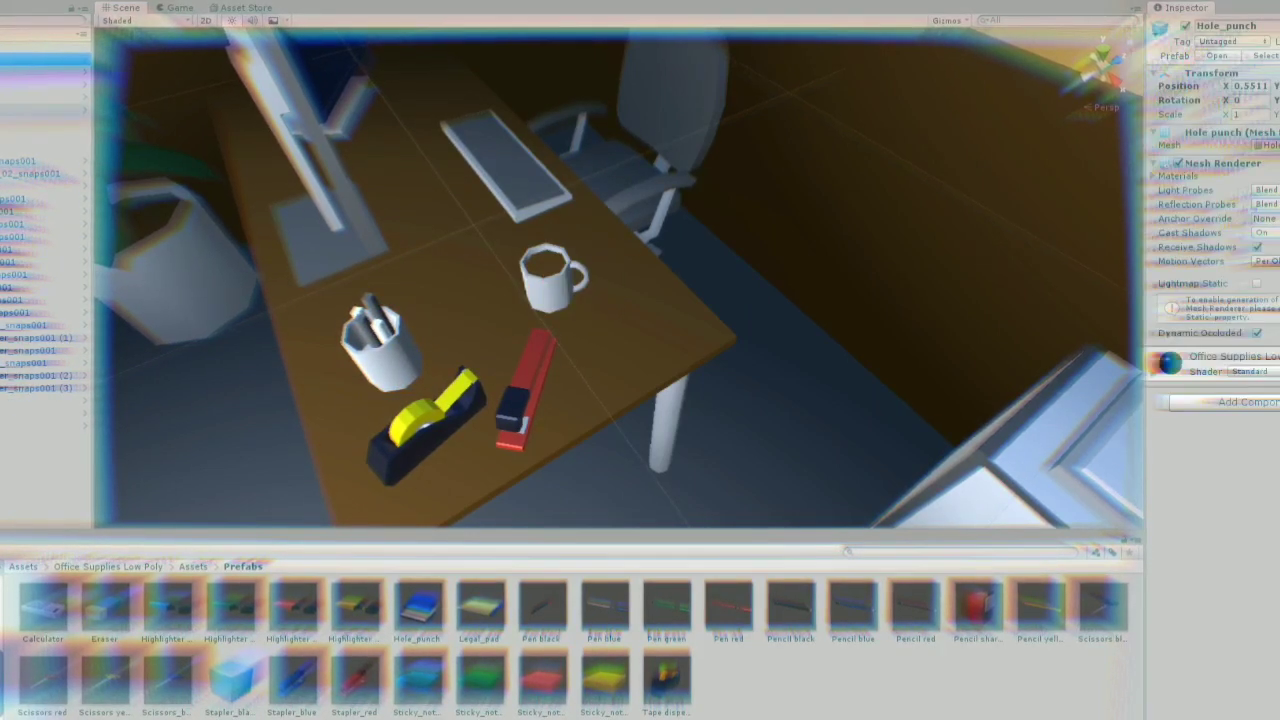